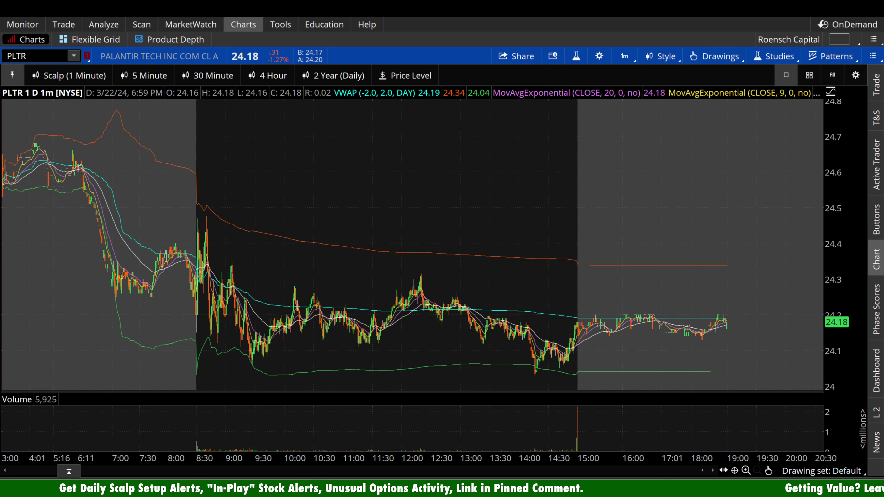
Switch the PLTR chart to the 5-minute time frame and zoom in on the session from about 7:00 to 16:00.
left_click(139, 76)
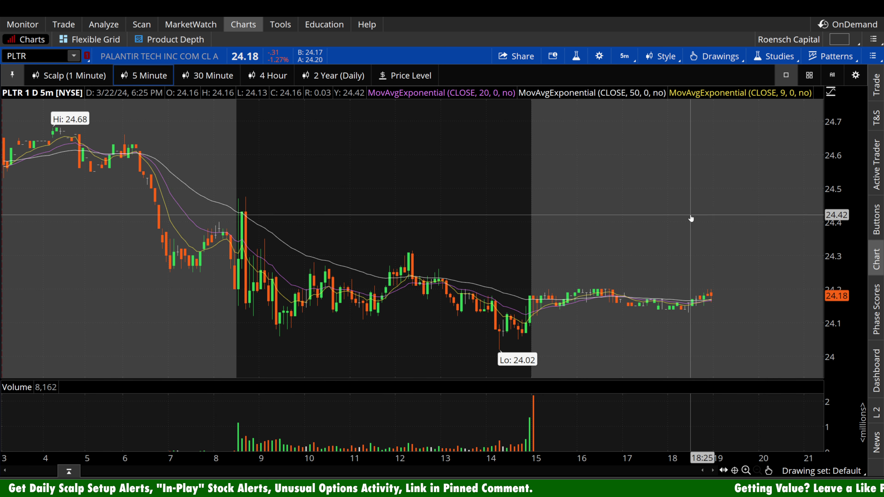
middle_click(690, 219)
left_click(703, 243)
left_click_drag(253, 157, 582, 166)
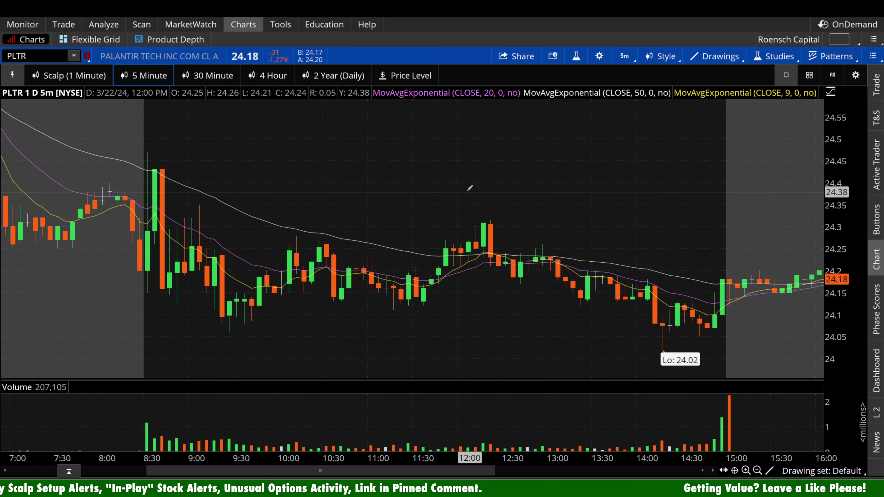
middle_click(469, 188)
left_click(480, 205)
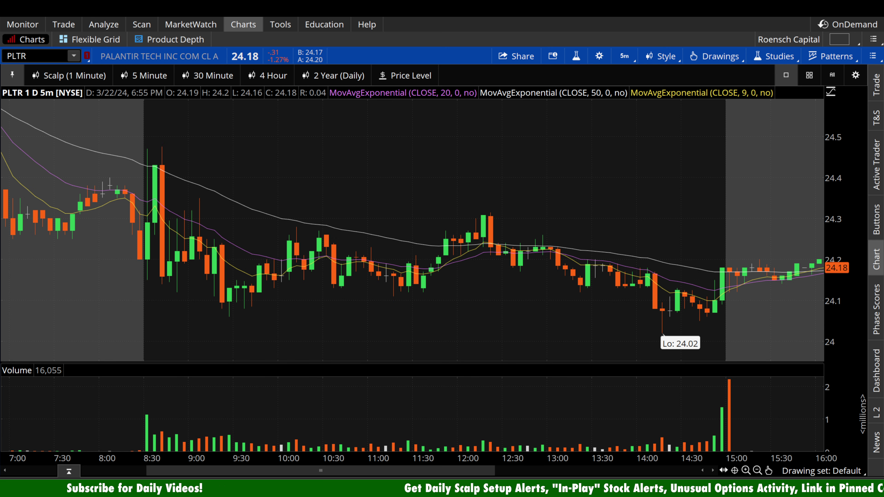
Draw ovals on the price chart around the opening candles from about 8:30 to 9:30 and the candles from about 11:30 to 12:25.
middle_click(494, 143)
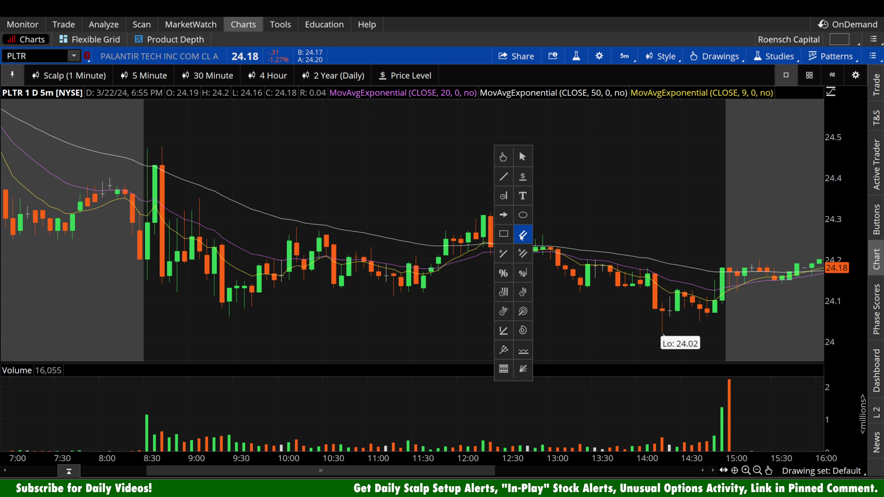
left_click(523, 215)
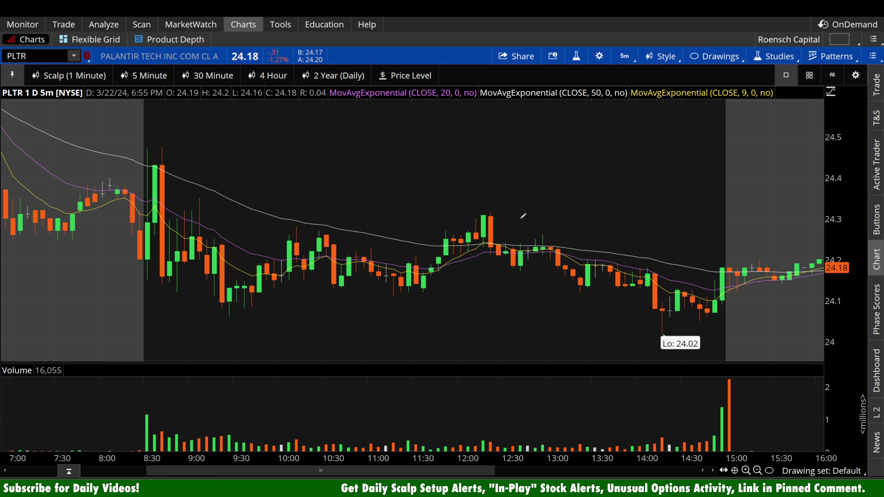
left_click(118, 135)
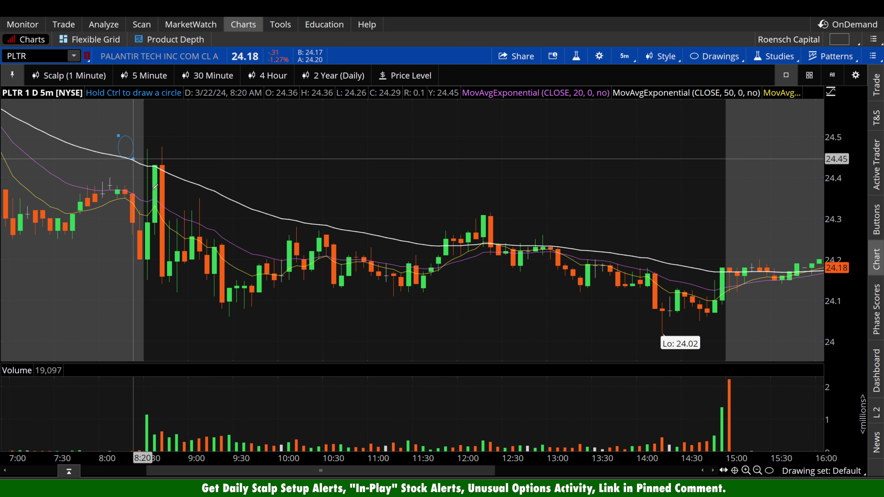
left_click(248, 328)
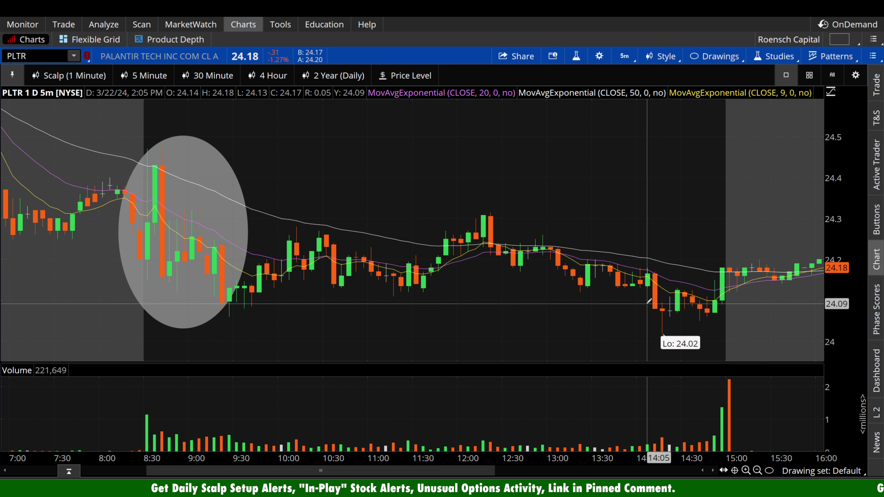
left_click(403, 175)
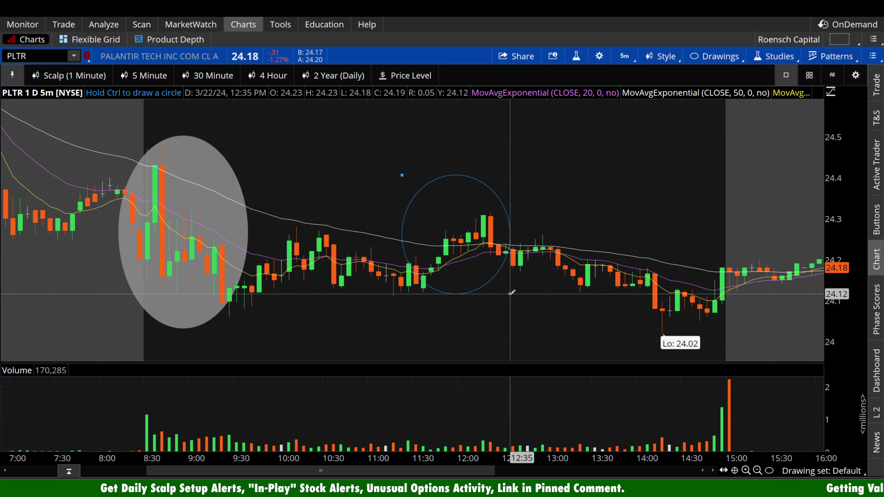
left_click(510, 310)
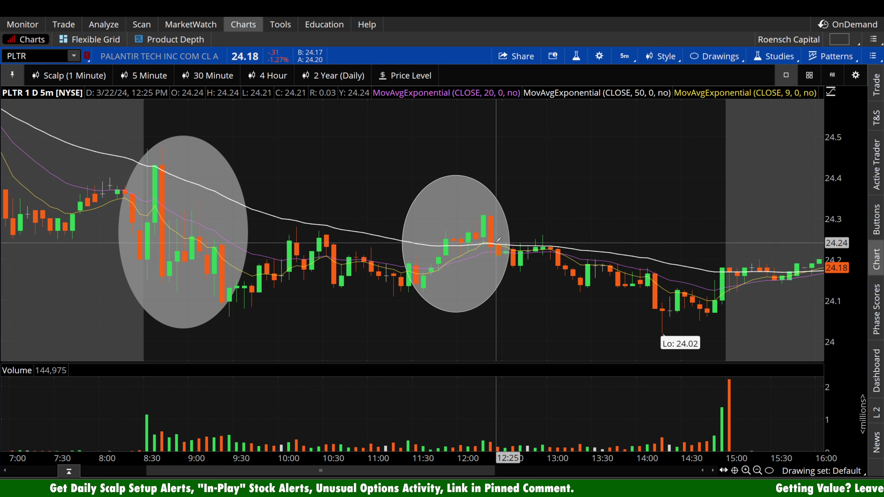
middle_click(485, 153)
left_click(502, 172)
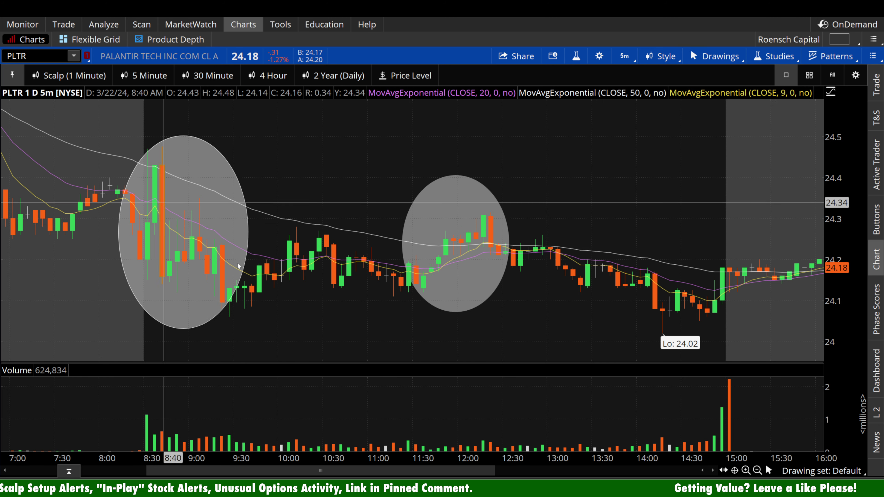
Enlarge the volume pane and draw an oval around the volume bars from about 8:31 to 9:37.
left_click_drag(282, 363, 326, 158)
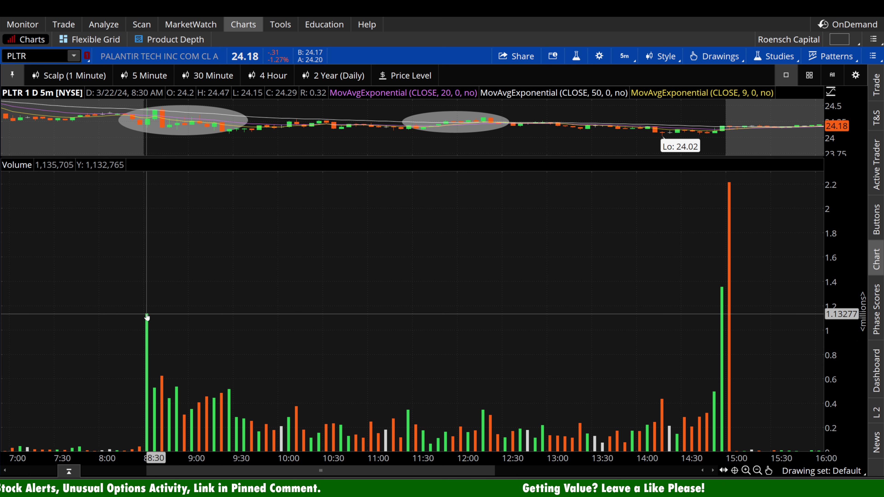
middle_click(263, 279)
left_click(292, 261)
left_click_drag(148, 399, 245, 400)
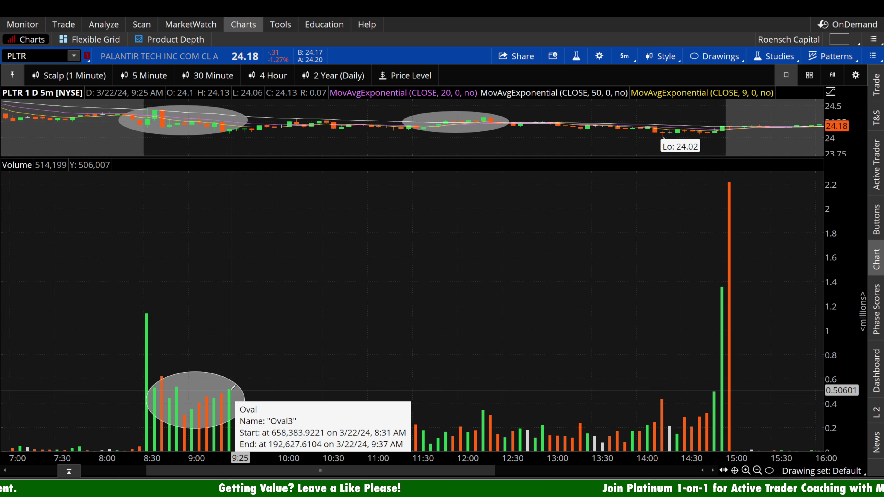
right_click(217, 272)
left_click(226, 266)
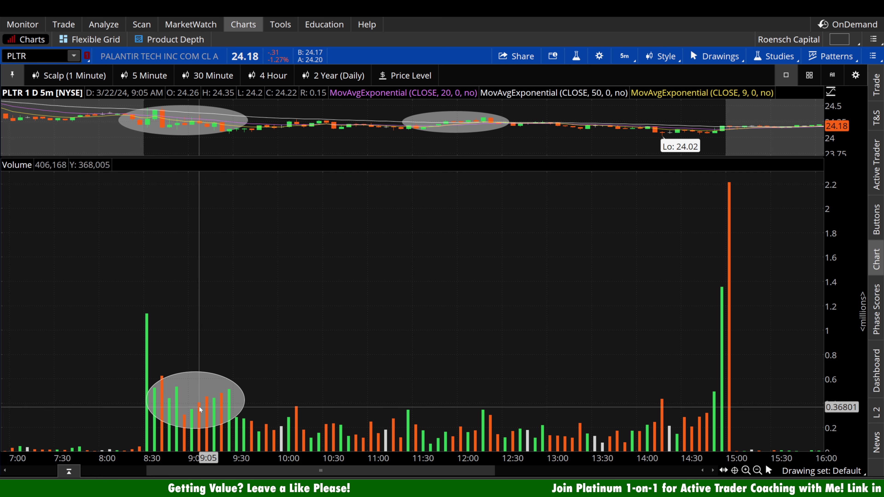
Delete the oval on the volume bars and the oval around the opening candles on the price chart.
left_click(192, 395)
key("Delete")
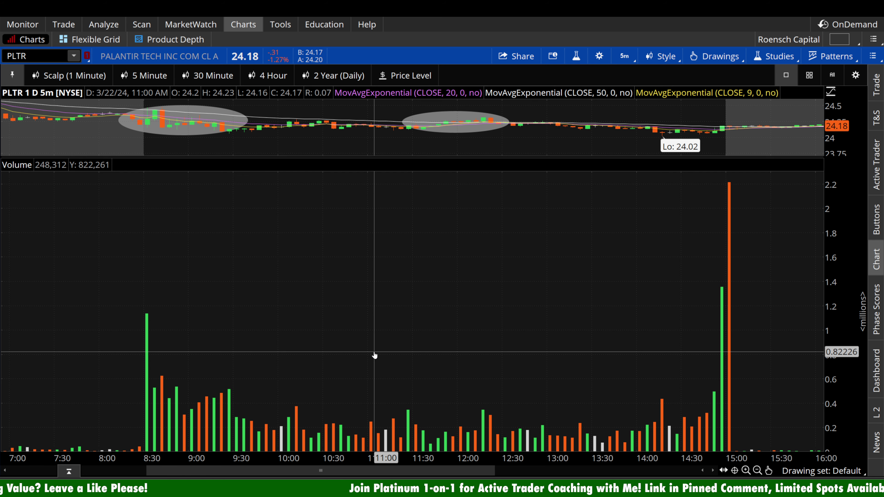
left_click(210, 109)
key("Delete")
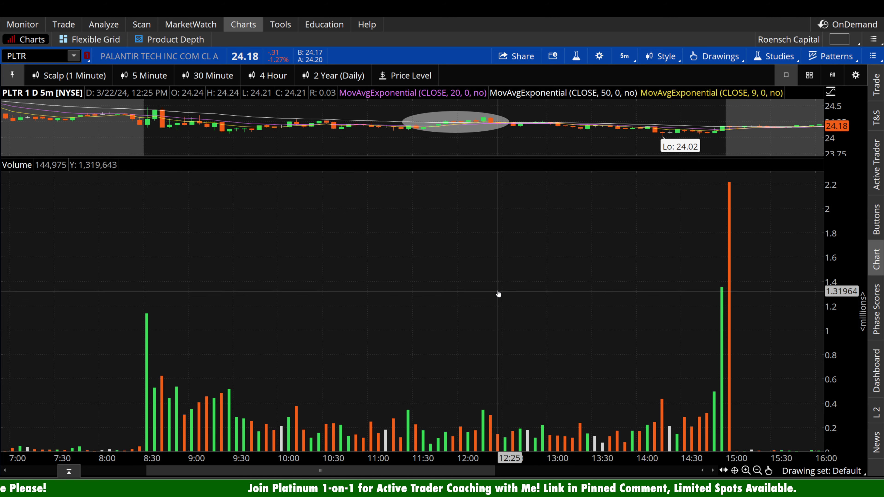
Compare the midday candles with their volume by resizing the two panes, and delete the remaining oval around them.
left_click_drag(463, 160, 435, 427)
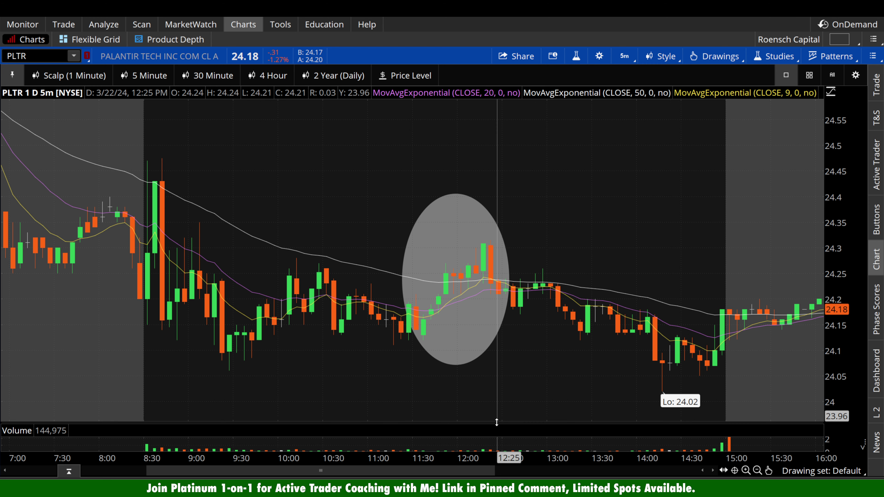
left_click_drag(496, 423, 494, 160)
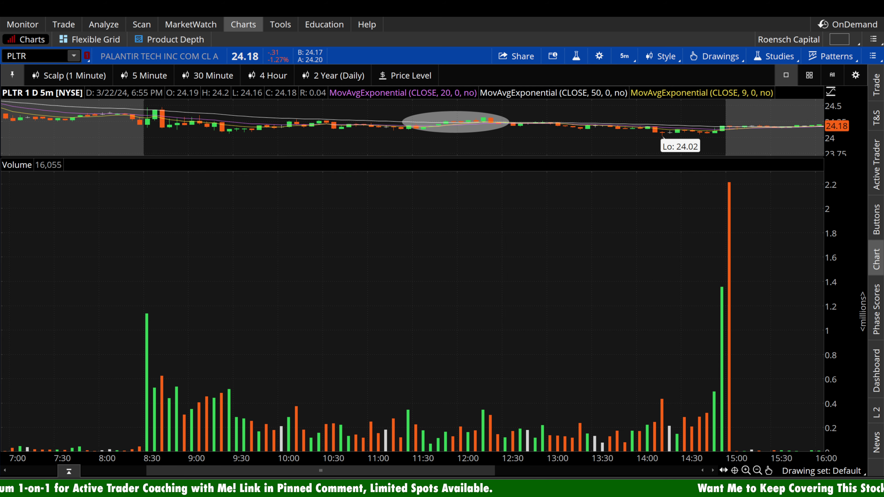
left_click(451, 121)
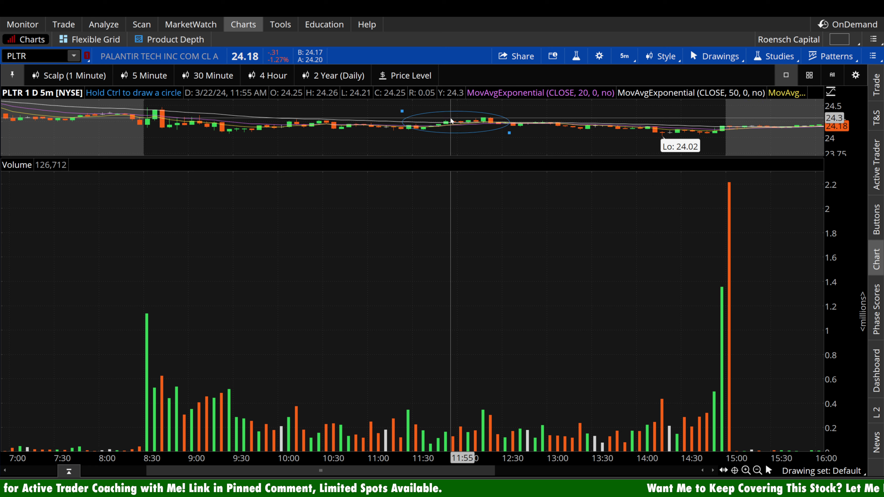
key("Delete")
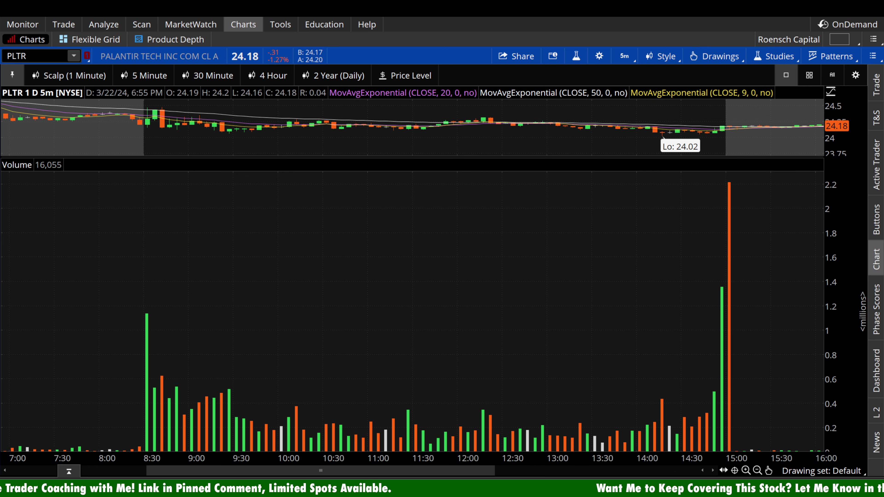
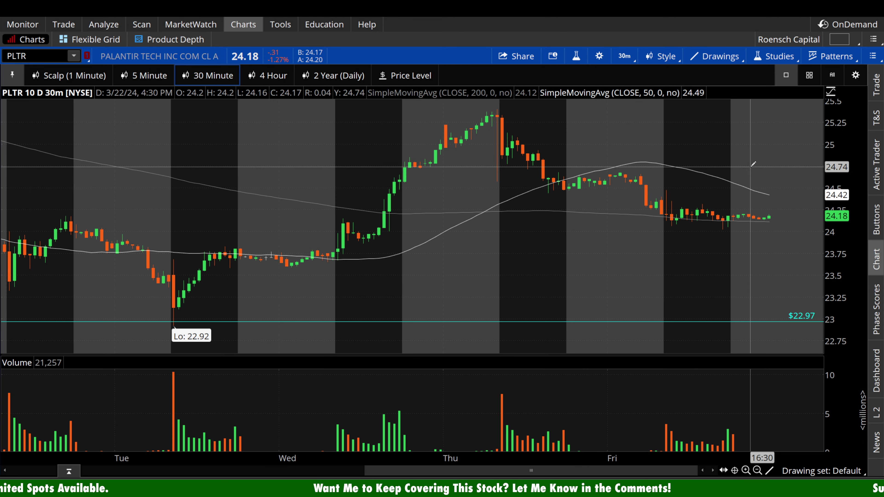
Focus the 30-minute chart on the price action from Wednesday through Friday.
left_click_drag(789, 169, 294, 166)
middle_click(458, 219)
left_click(439, 223)
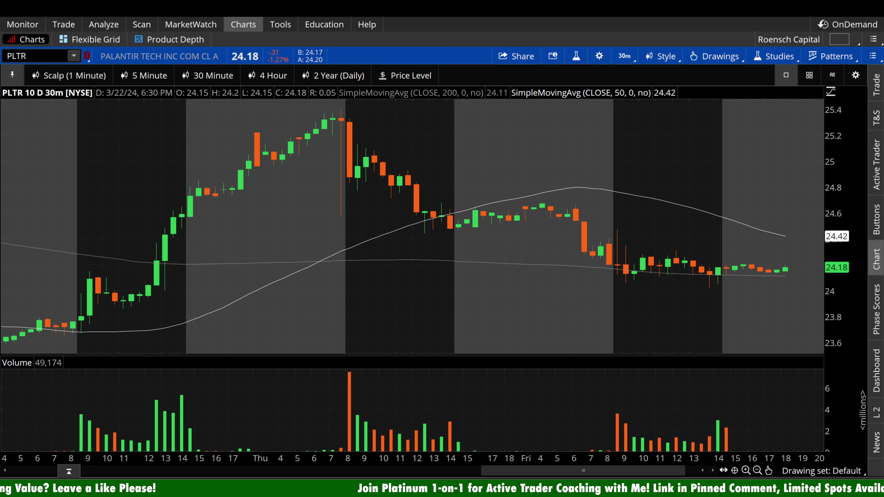
Measure the price move from the latest 30-minute candle up to the 50-period simple moving average with a temporary trendline.
right_click(790, 263)
left_click(793, 275)
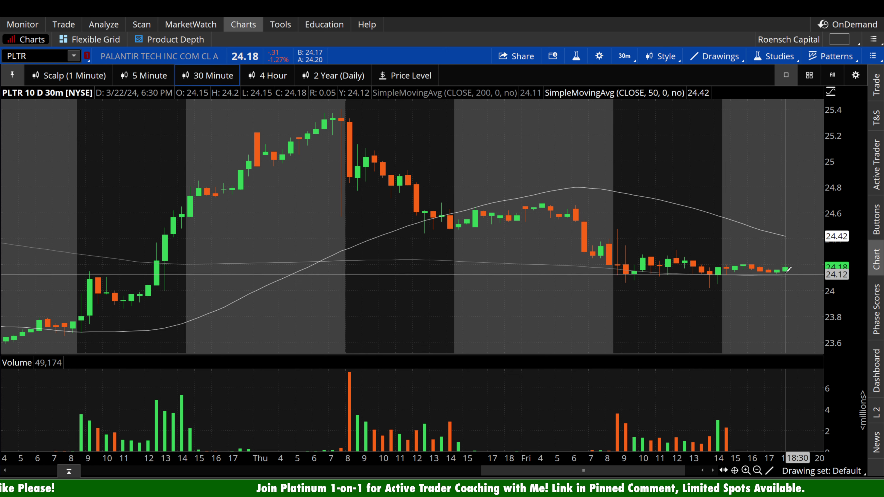
left_click_drag(787, 268, 789, 236)
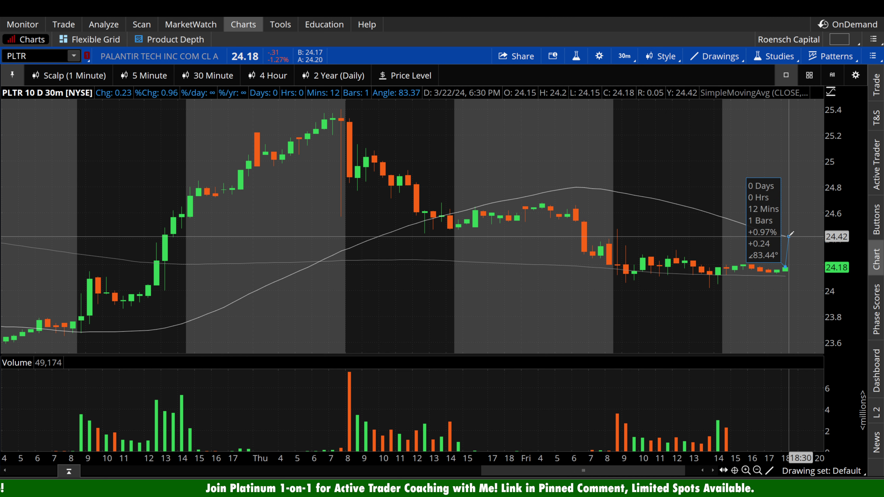
right_click(793, 241)
left_click(794, 245)
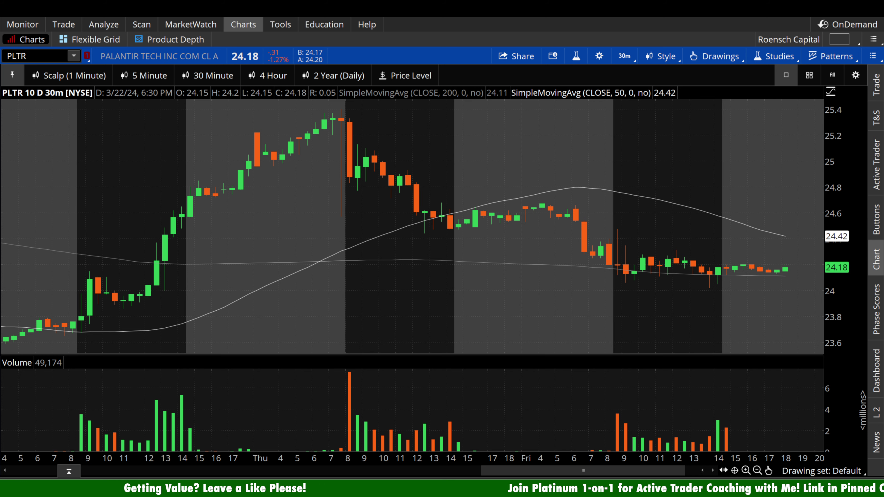
Switch to the 4-hour chart and zoom in on the candles from about March 8 onward, with empty space after the latest candle.
left_click(267, 76)
right_click(689, 199)
left_click(707, 223)
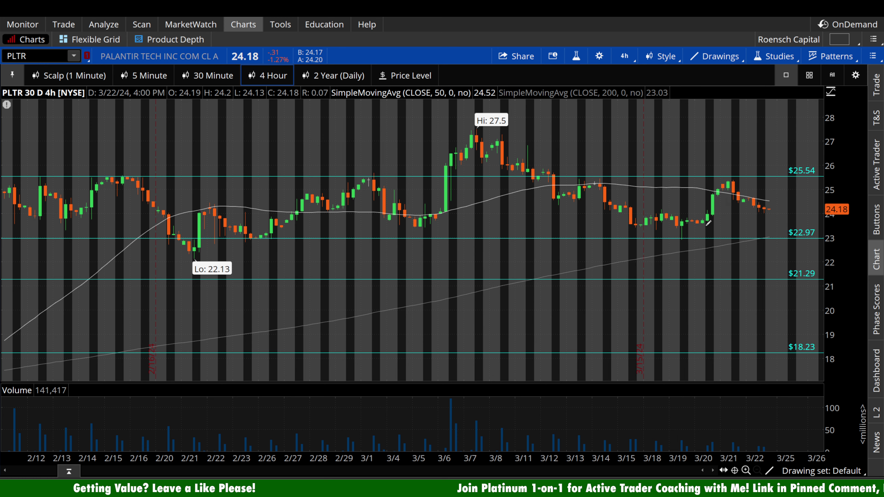
left_click_drag(797, 223, 463, 223)
right_click(671, 236)
left_click(678, 244)
left_click_drag(733, 241, 645, 241)
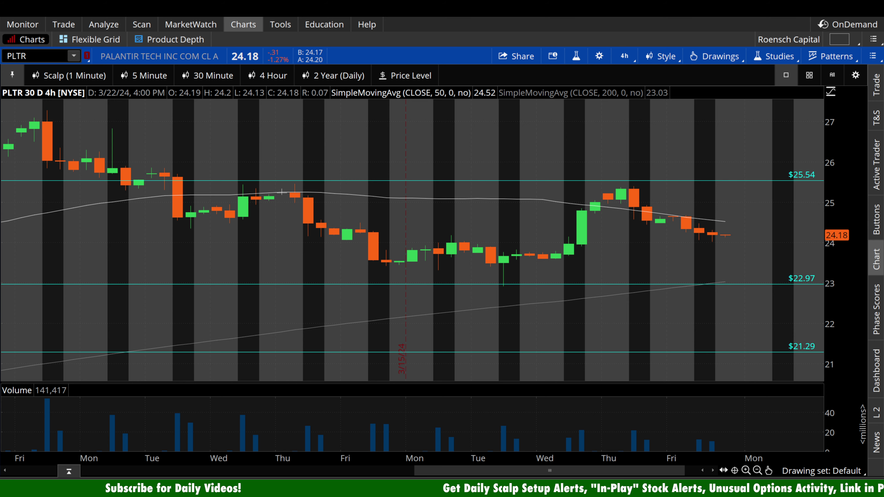
Switch to the 2-year daily chart and zoom in on the candles from about late January to the latest one.
left_click(334, 76)
mouse_move(785, 226)
left_click_drag(767, 223, 626, 209)
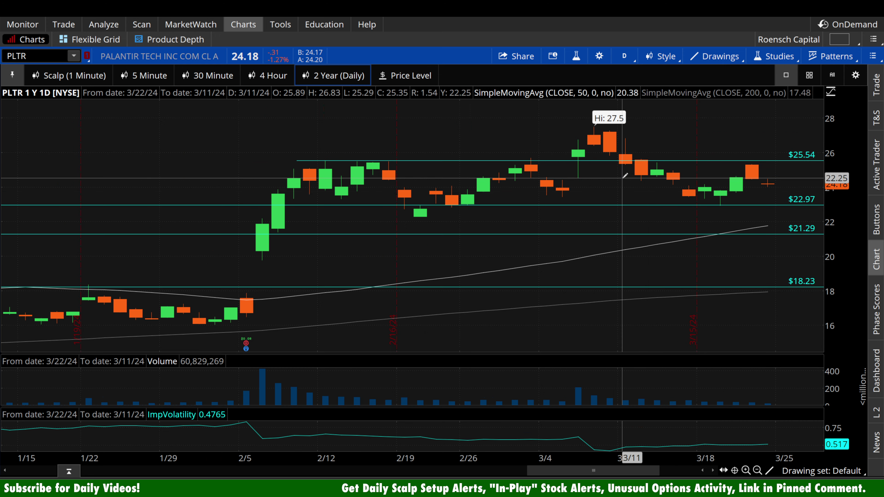
left_click(657, 208)
left_click_drag(688, 206, 677, 207)
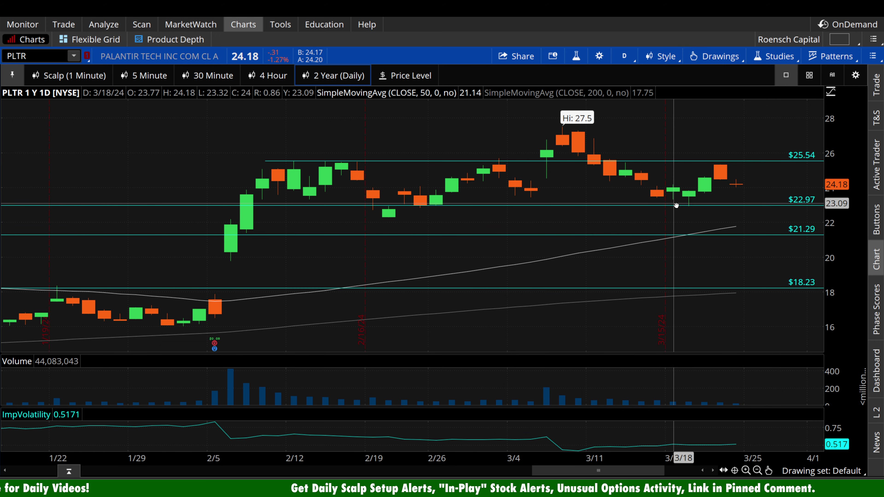